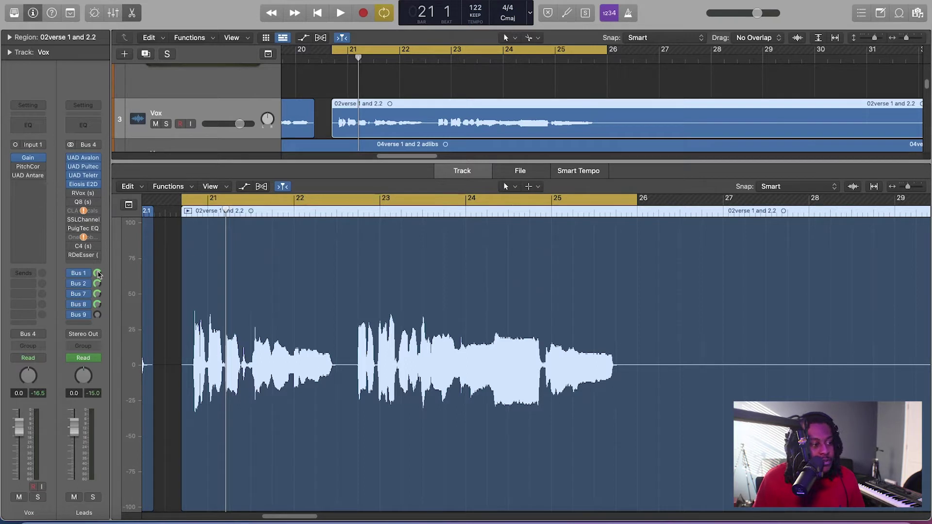
Open the Auto-Tune Realtime insert on the Vox channel strip to view its E Major setting
left_click(28, 175)
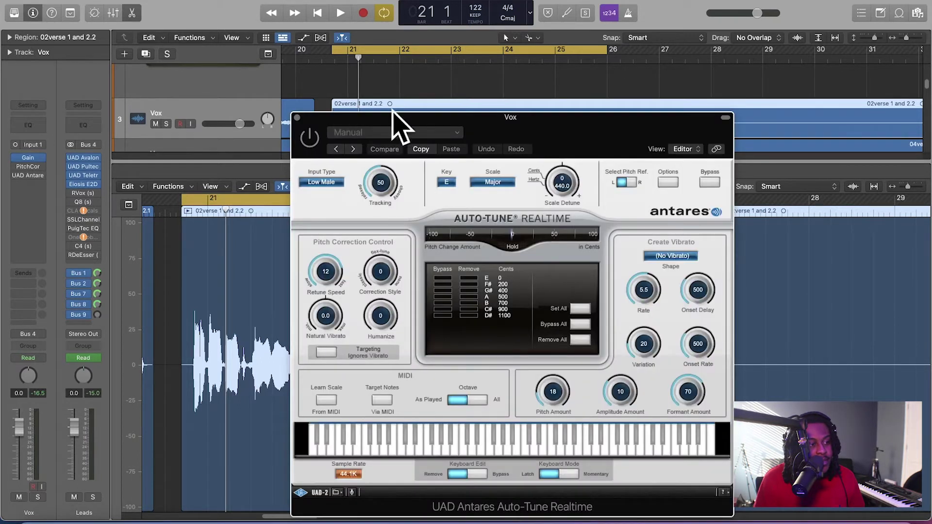
Close the Auto-Tune window and select the Beat track so its region fills the editor
left_click(297, 118)
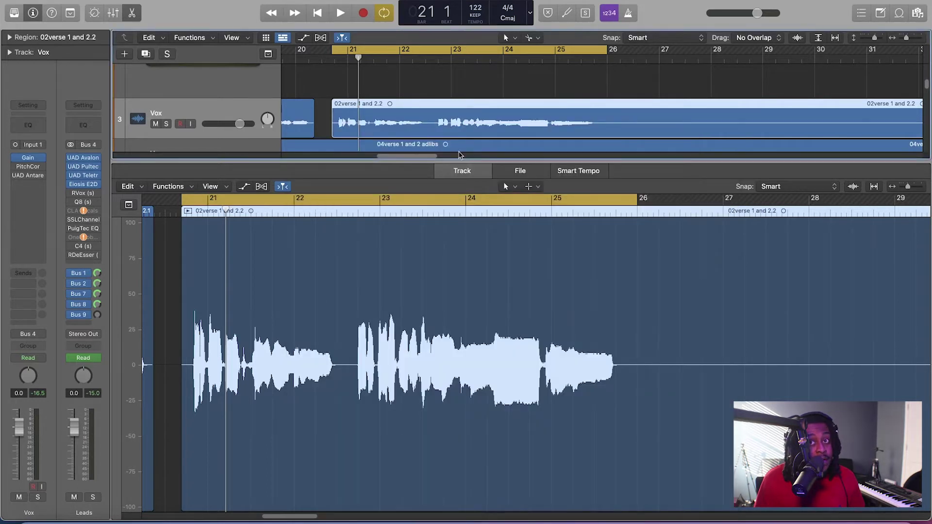
scroll(461, 150, "down", 5)
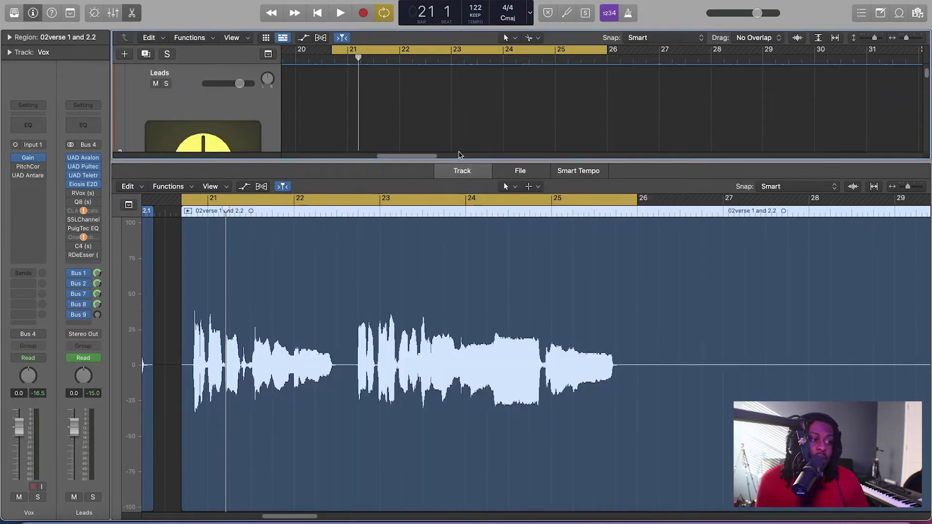
scroll(460, 156, "up", 2)
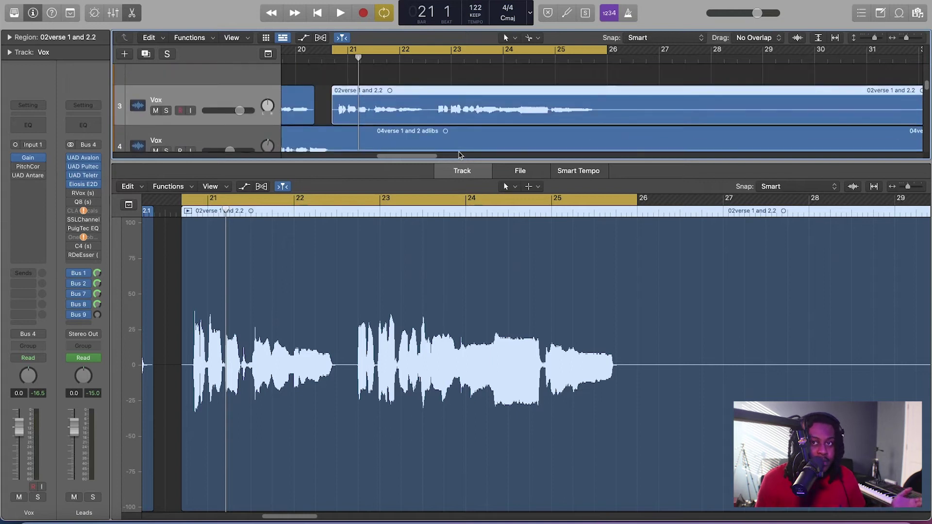
scroll(460, 156, "up", 3)
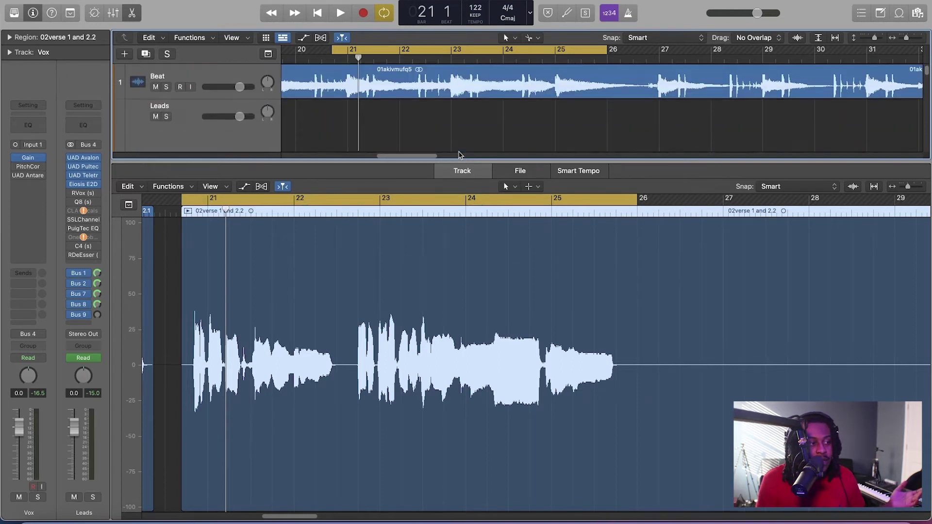
left_click(225, 74)
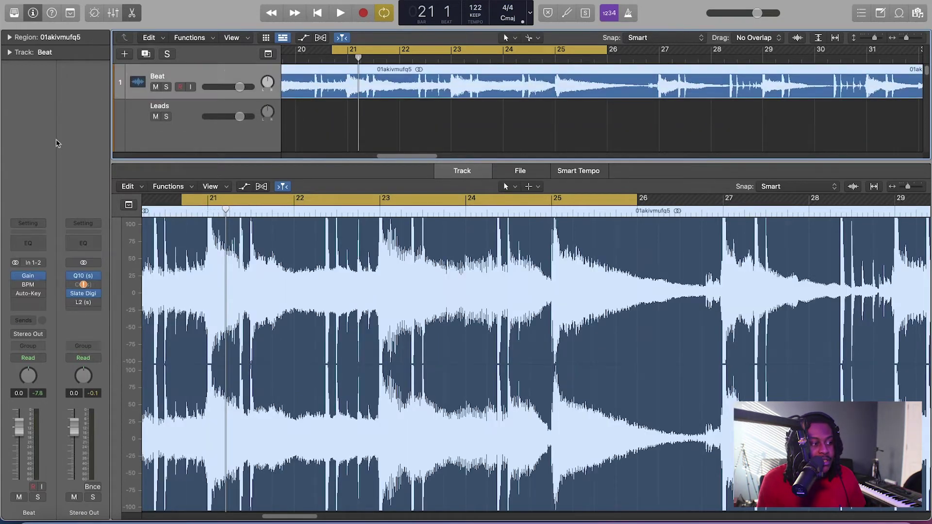
Run Auto-Key on the soloed Beat track during playback until it detects E Major
left_click(27, 294)
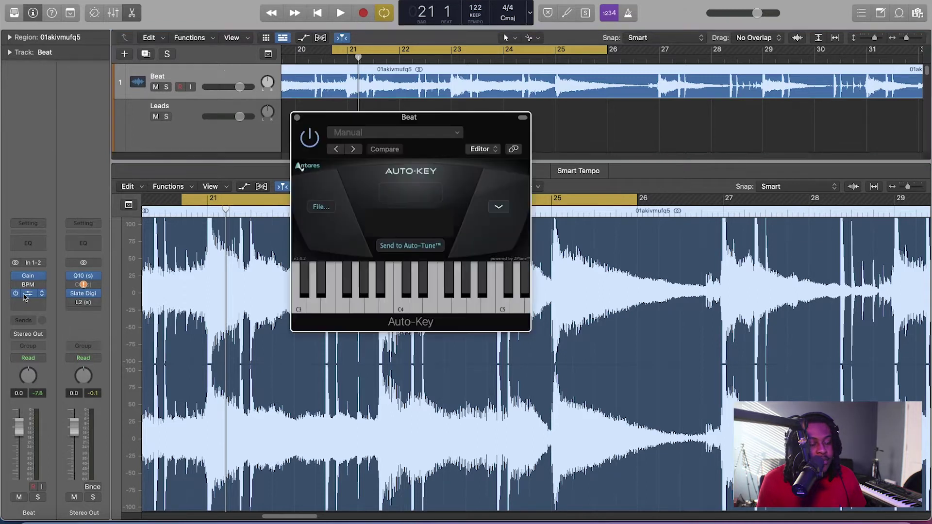
left_click_drag(502, 133, 652, 117)
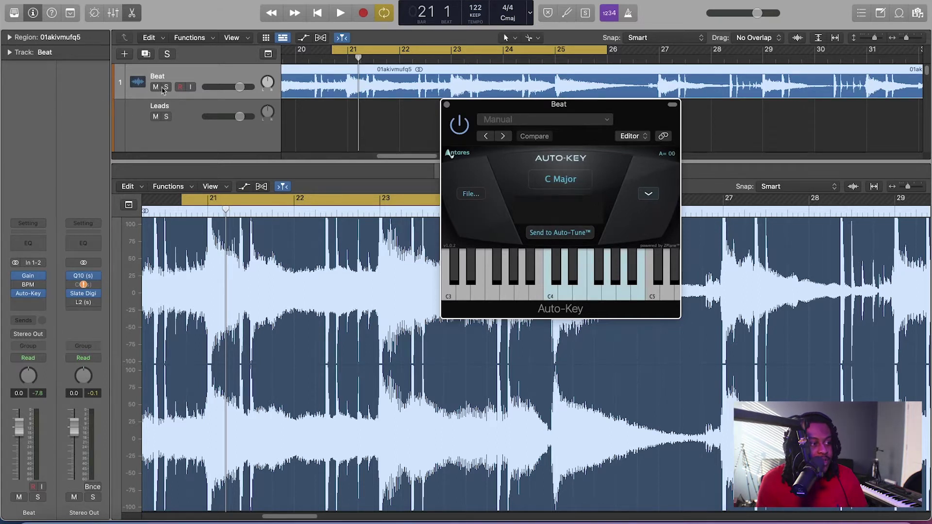
left_click(166, 87)
key("space")
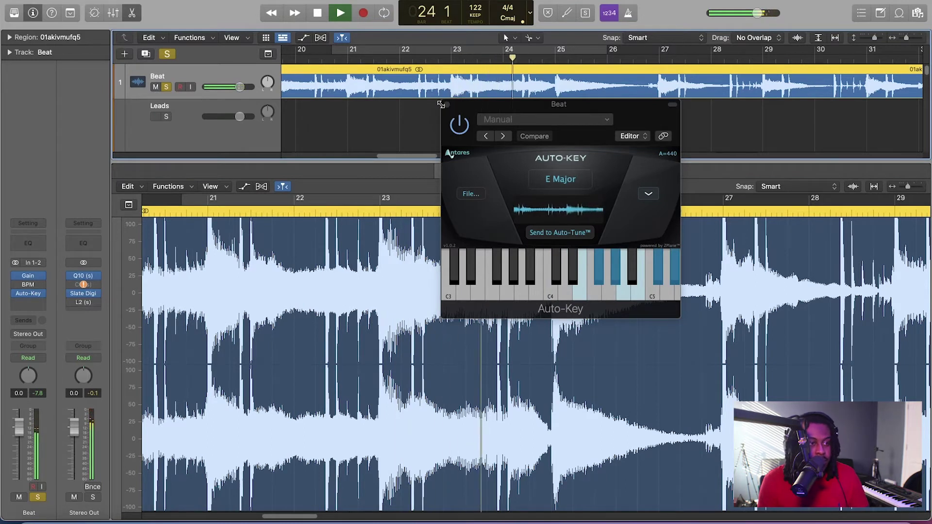
key("space")
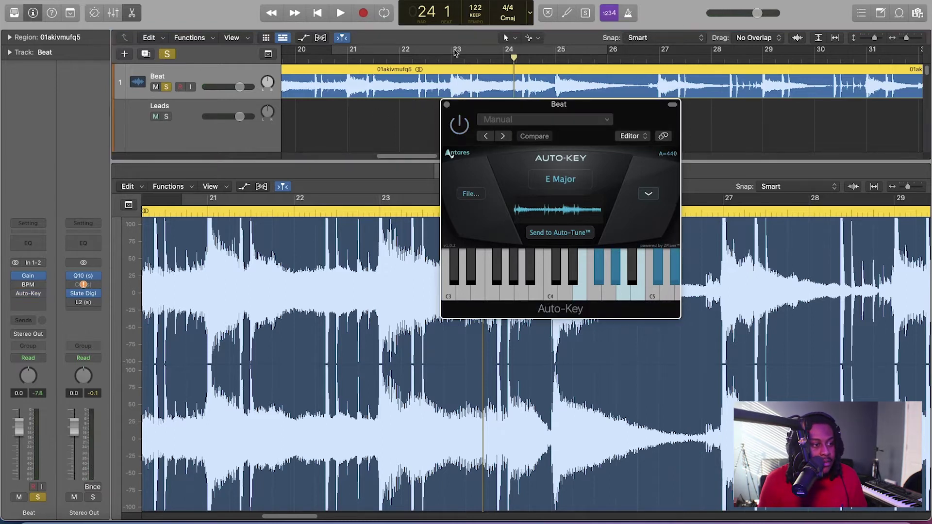
Enable a cycle over bars 21–26, unsolo Beat, and close Auto-Key
left_click(453, 49)
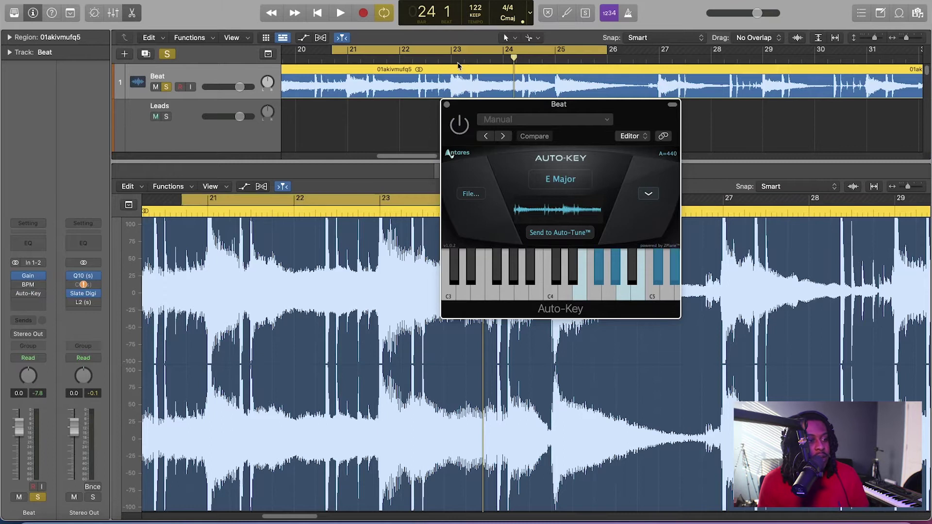
left_click(166, 54)
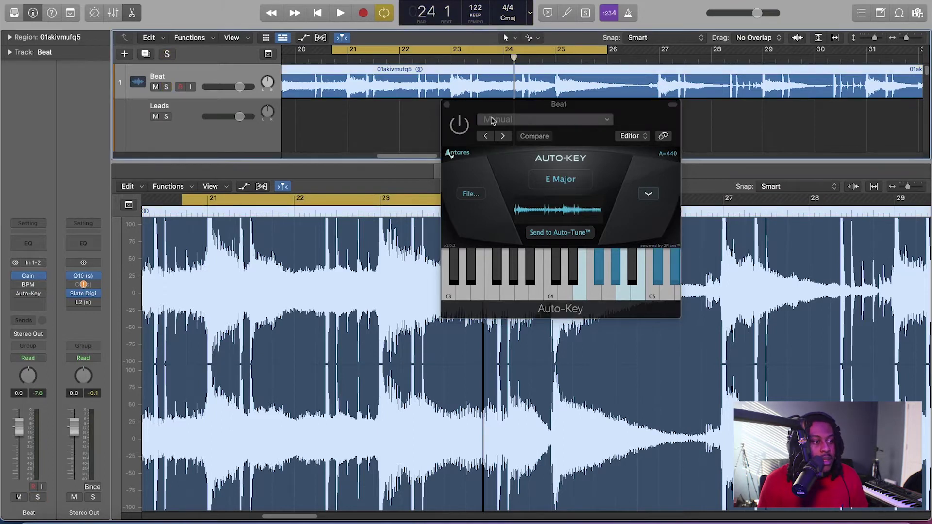
left_click(447, 105)
Solo the Vox track and play it through the bars 21–26 cycle
scroll(447, 108, "down", 5)
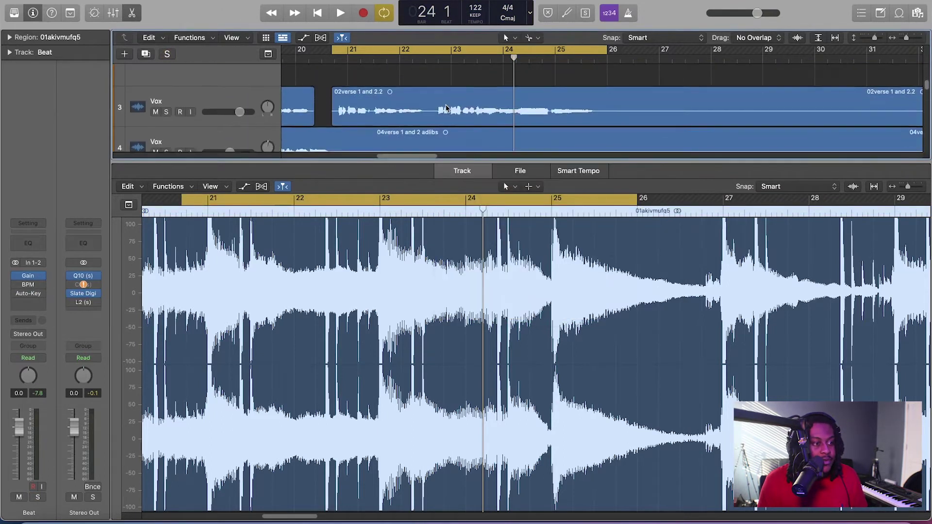
left_click(328, 79)
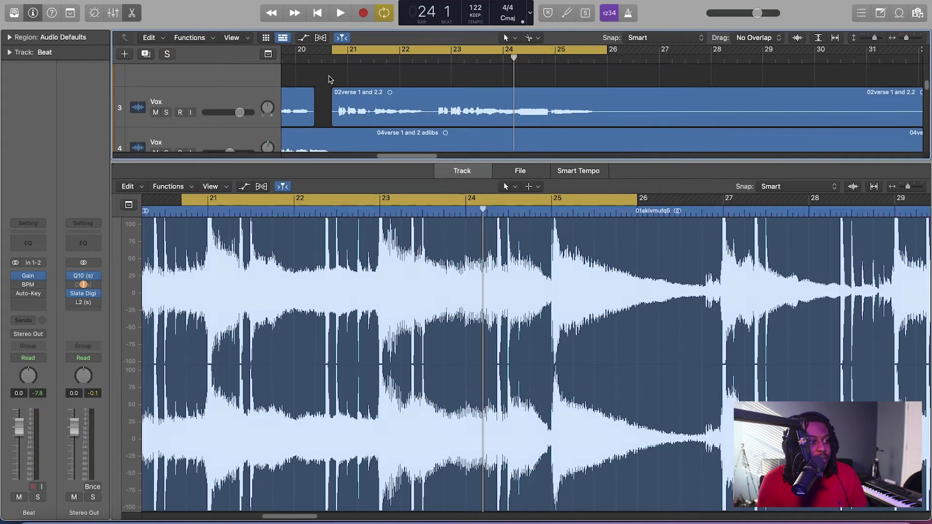
left_click(167, 113)
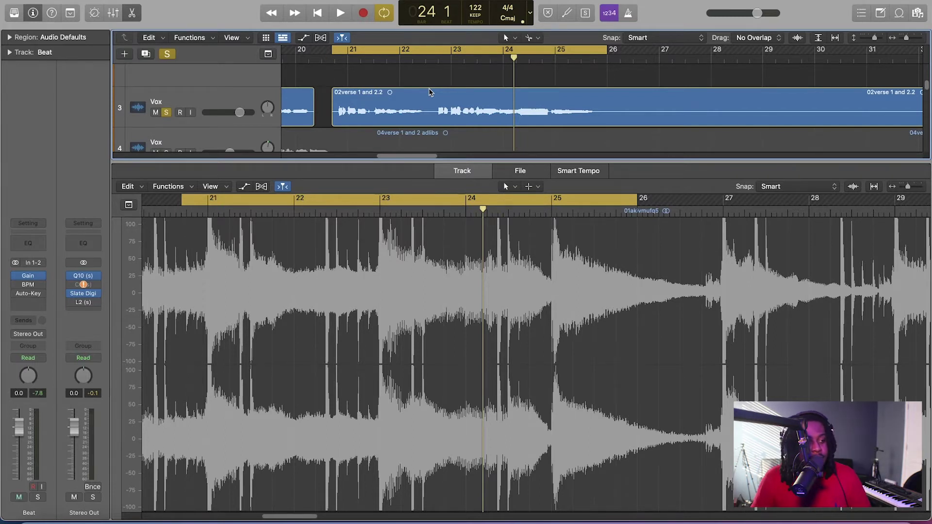
key("space")
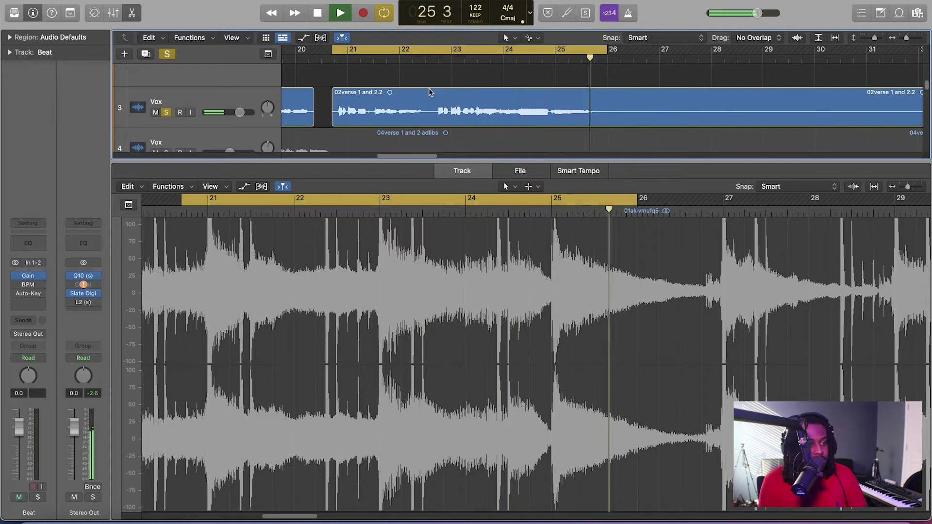
key("space")
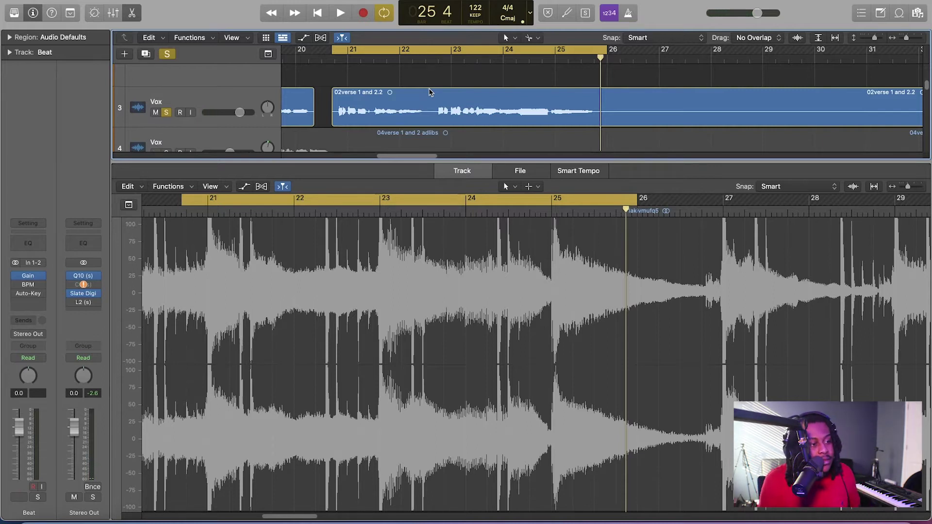
Show the 02verse 1 and 2.2 region's detected pitch notes in Flex Pitch mode
left_click(390, 107)
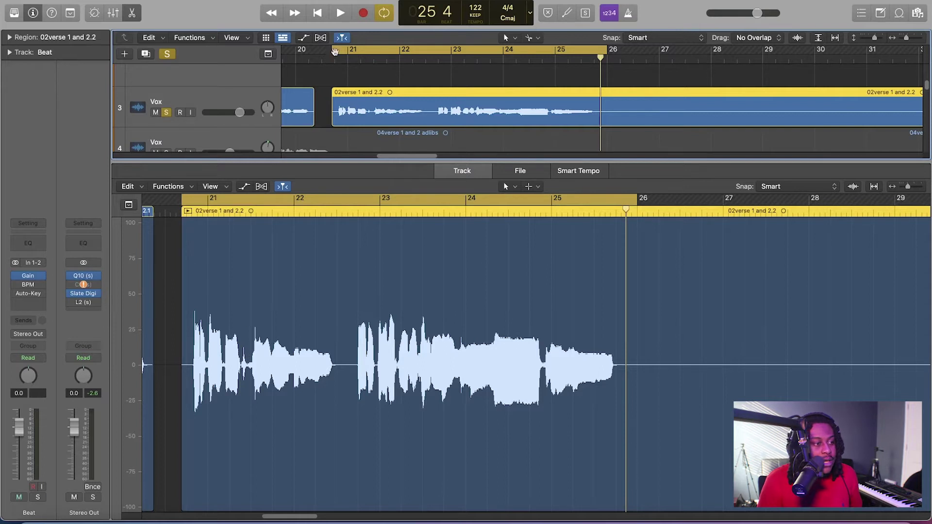
left_click(321, 38)
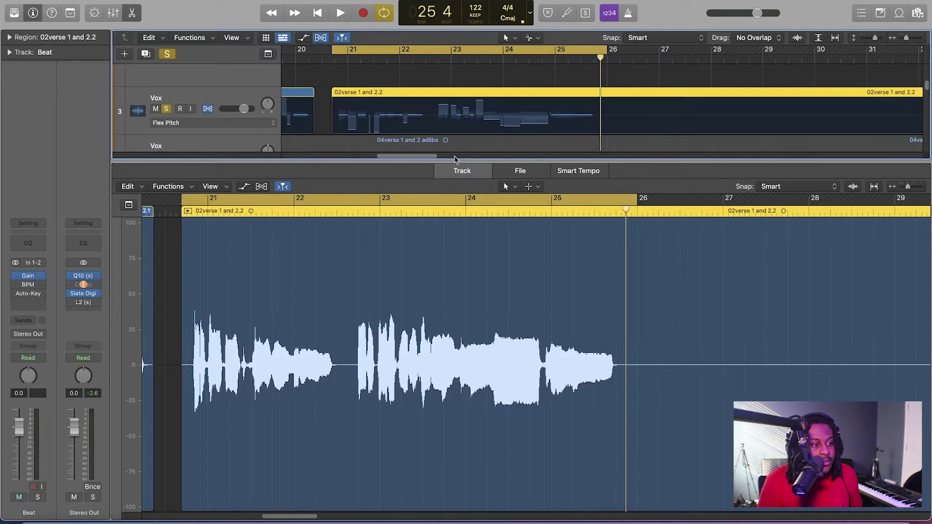
left_click(260, 188)
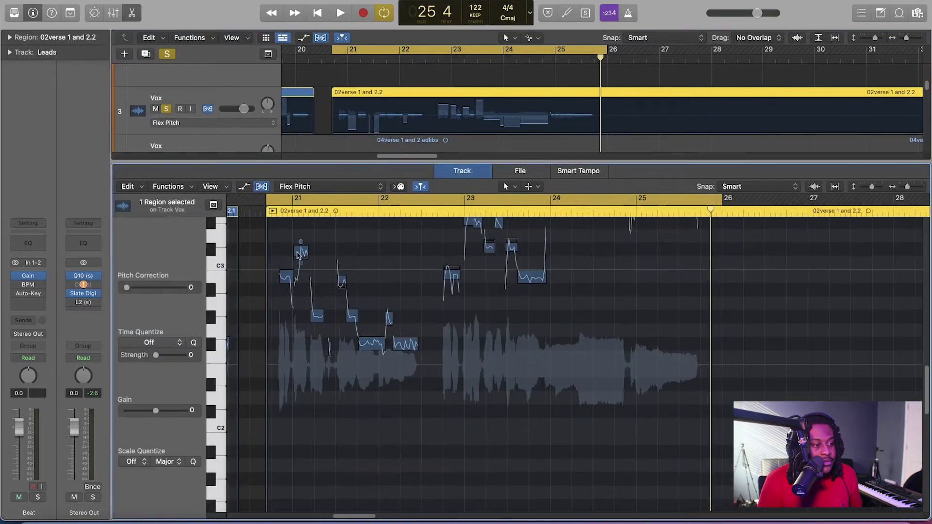
Scroll the editor to bars 22.3–25 while toggling the Beat track's mute
scroll(449, 372, "up", 5)
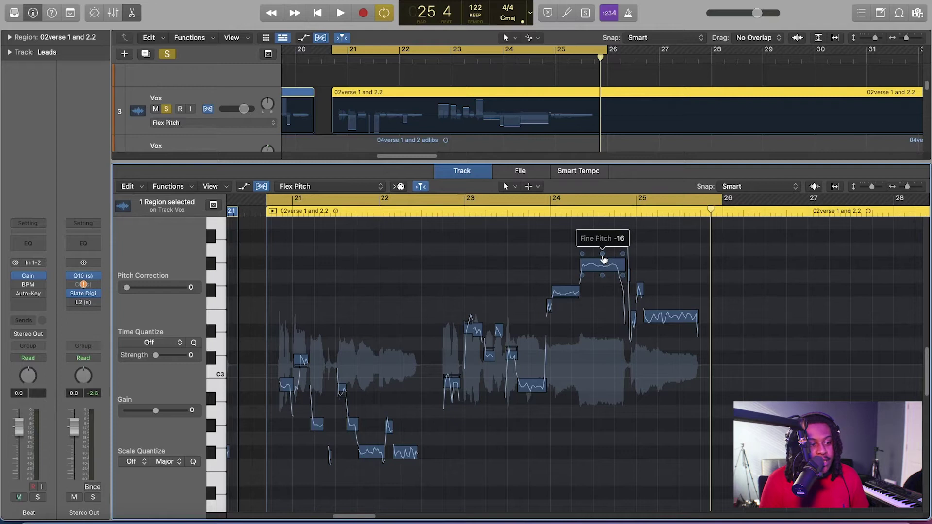
key("m")
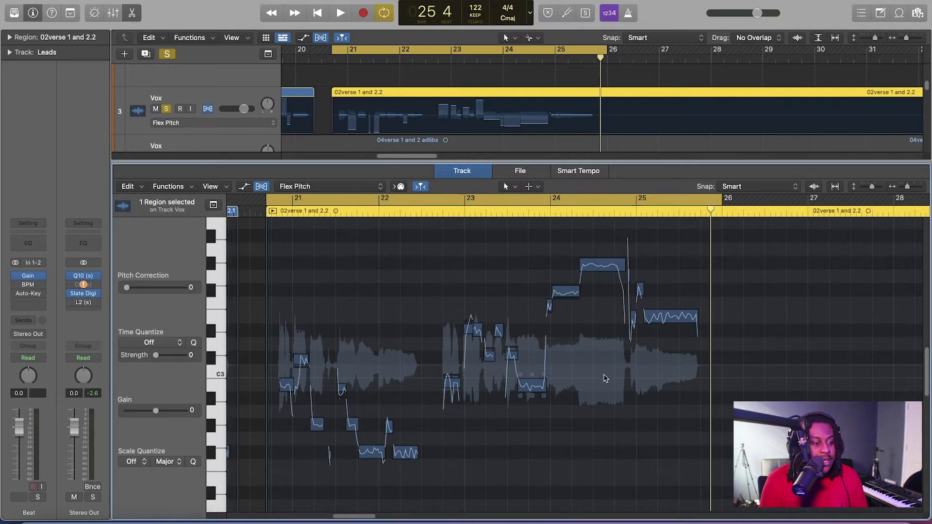
scroll(606, 378, "up", 8)
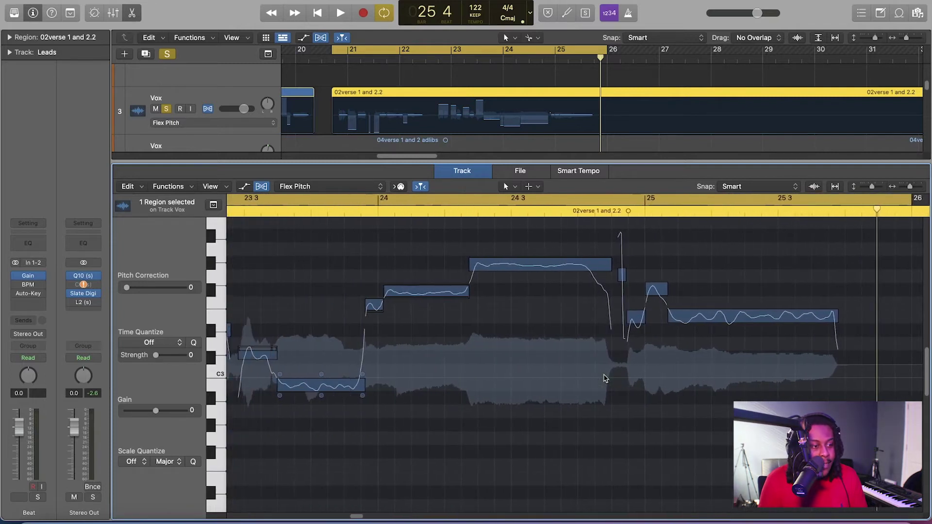
key("m")
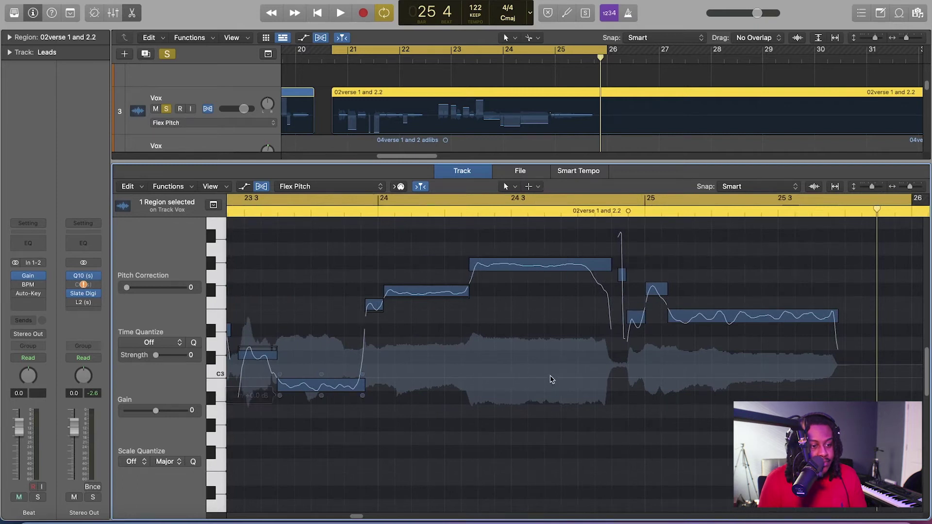
scroll(346, 336, "left", 5)
key("m")
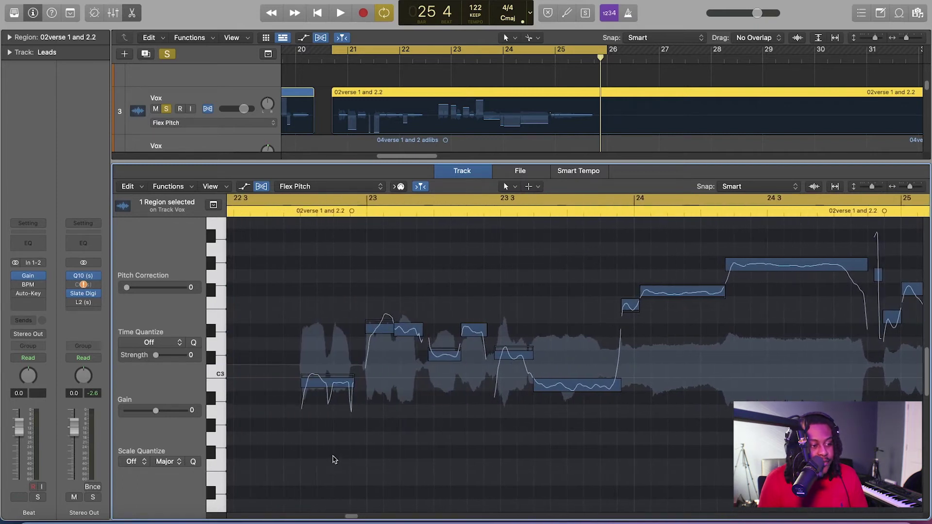
Set Scale Quantize to E Major, turn off Catch, and quantize all the region's notes
key("m")
left_click(132, 462)
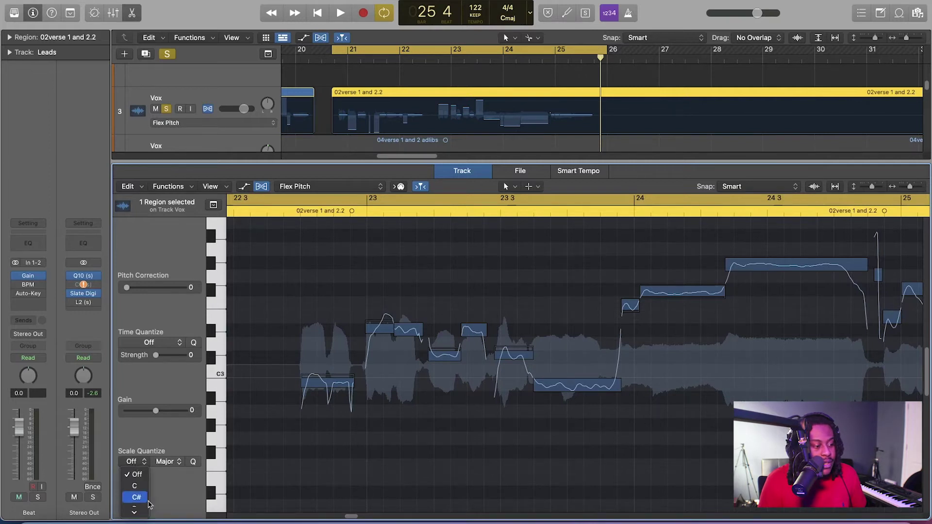
mouse_move(135, 510)
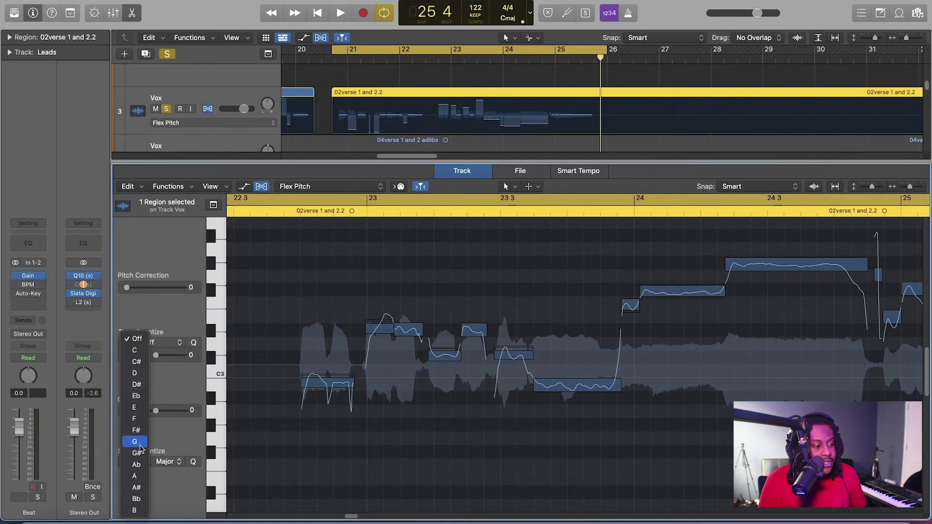
left_click(134, 407)
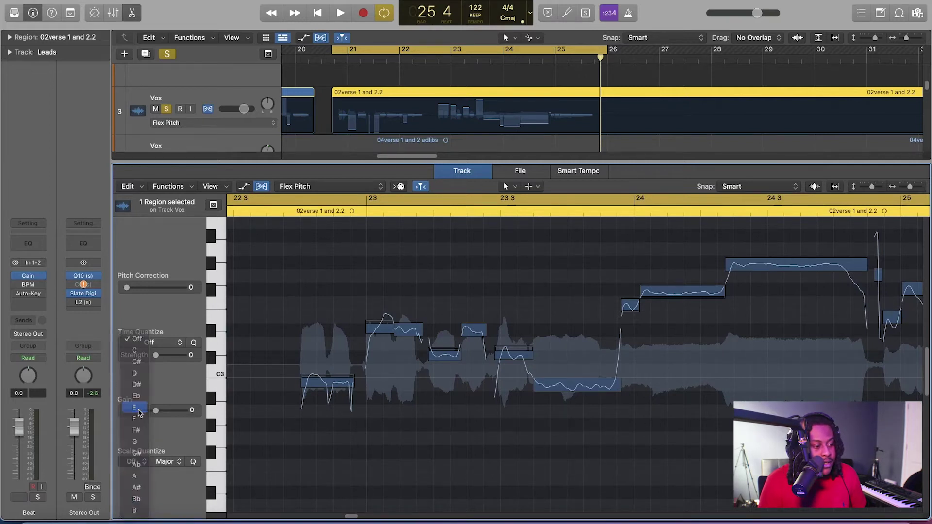
left_click(374, 445)
key("super+a")
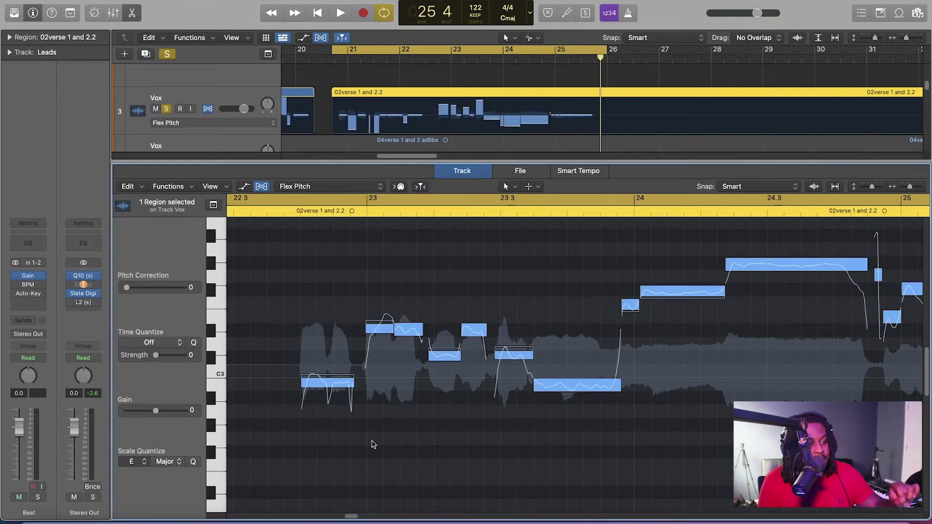
left_click(194, 463)
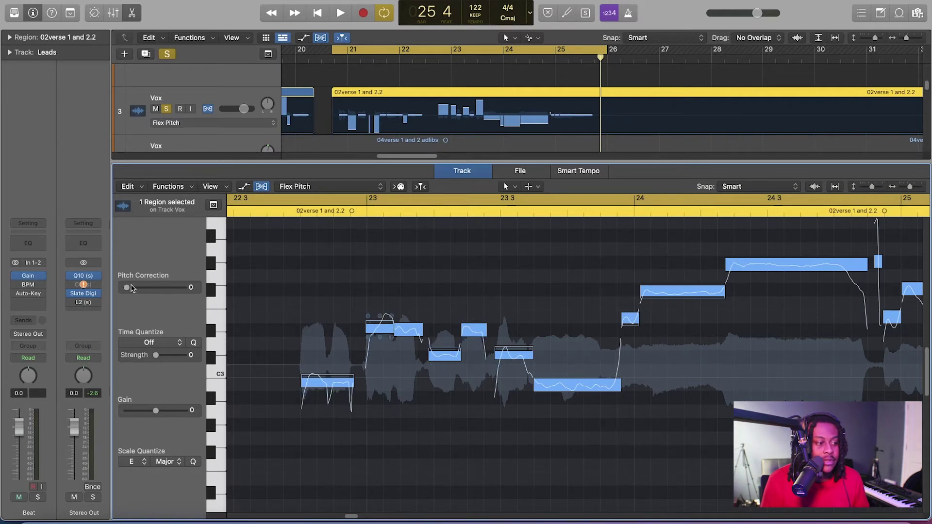
Compare Pitch Correction at 100 and 51 near bar 23, settling on 100
left_click_drag(127, 290, 184, 287)
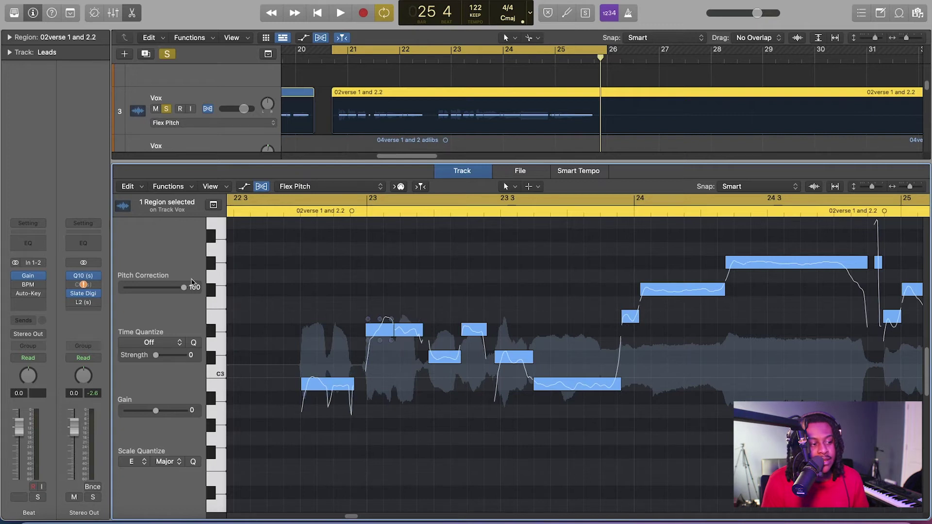
left_click_drag(184, 289, 157, 290)
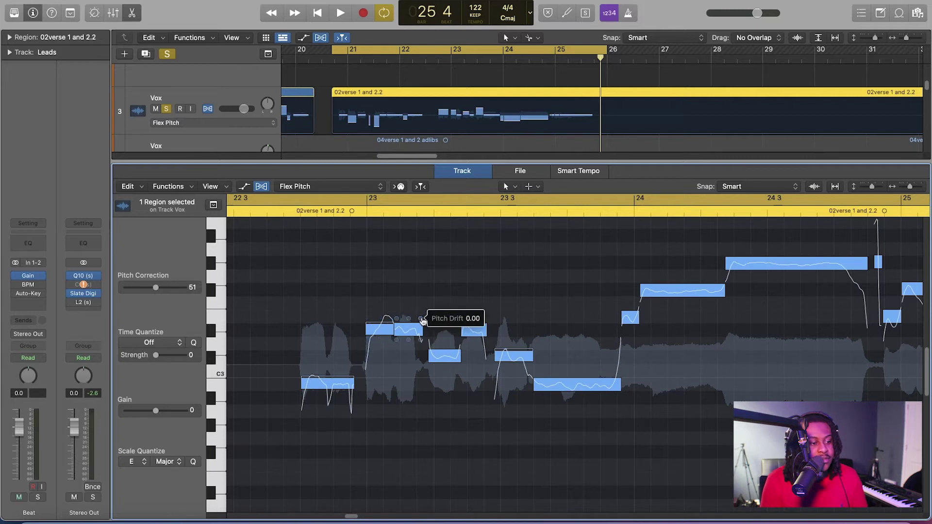
key("super+Right")
key("super+Right")
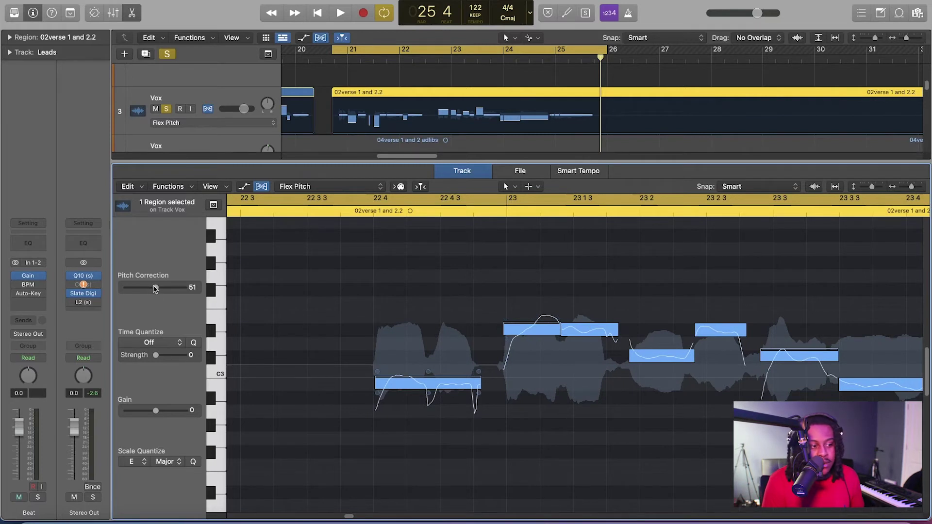
left_click_drag(154, 288, 358, 285)
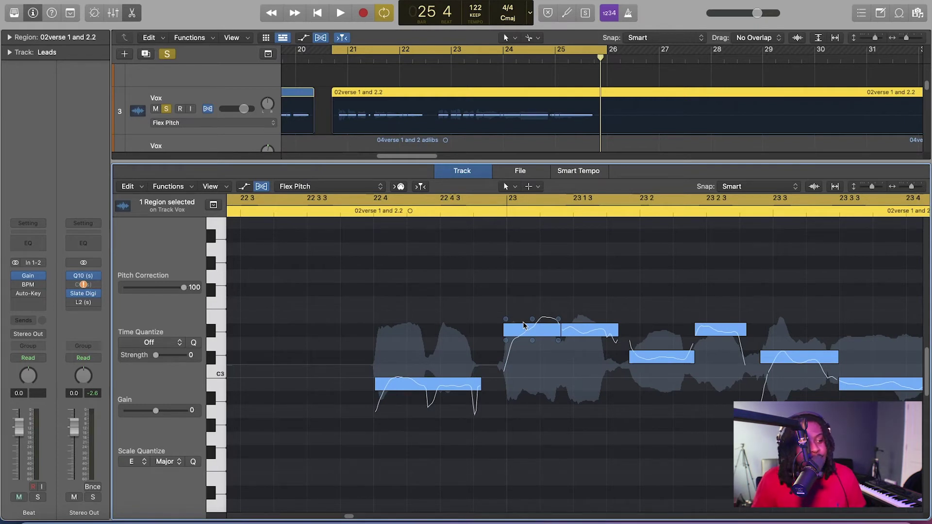
Play the corrected vocal from bar 20, then zoom out to see more of the phrase
key("space")
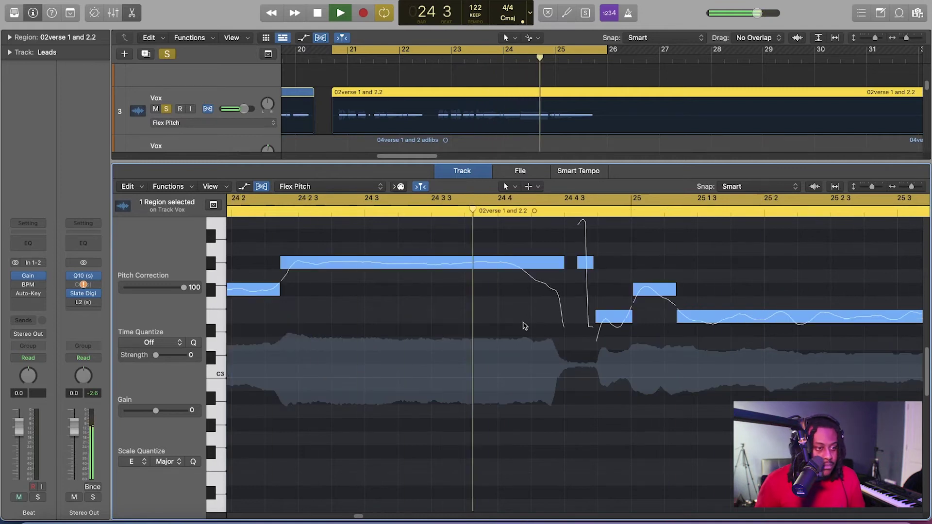
key("space")
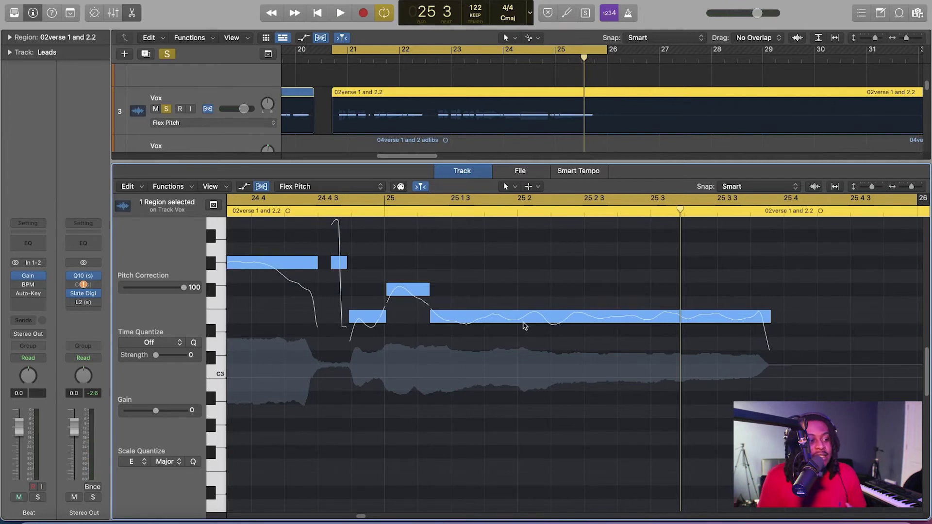
key("super+Left")
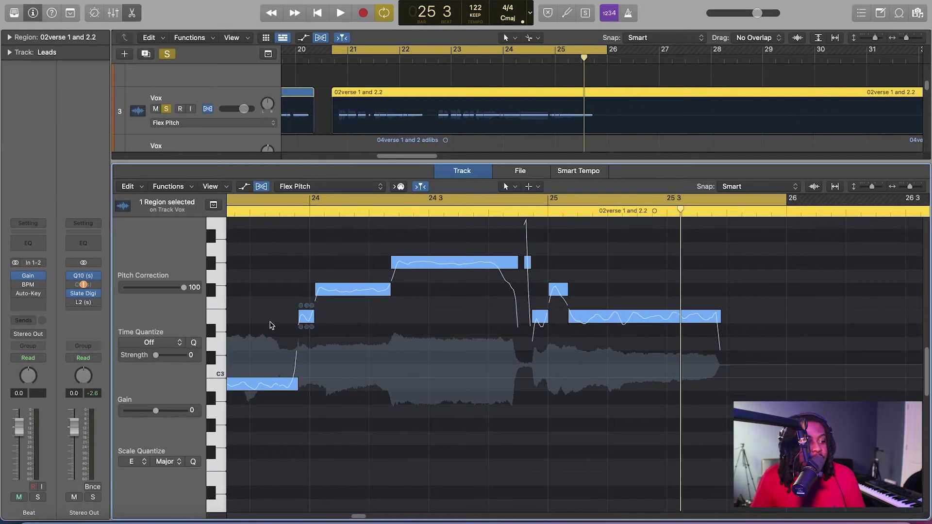
Scroll the Flex Pitch editor to show the verse phrase across bars 21–28
scroll(396, 377, "down", 5)
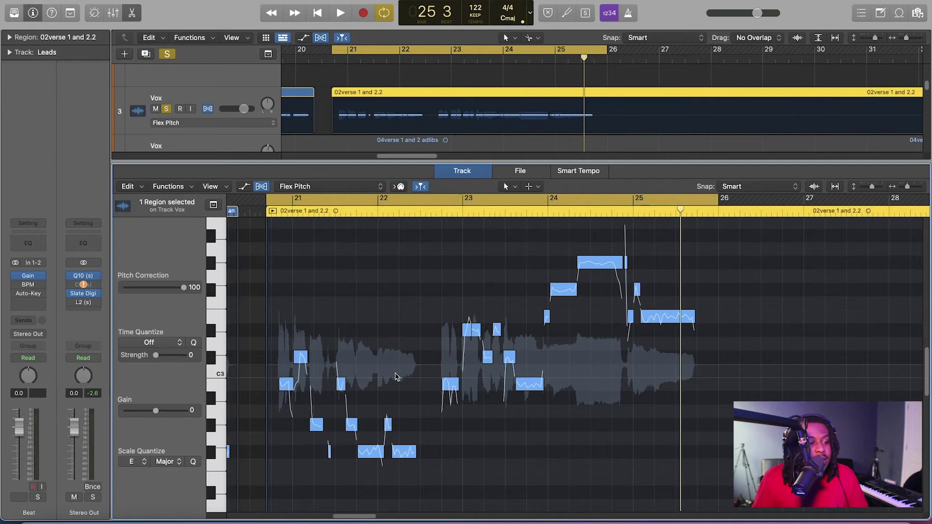
mouse_move(600, 251)
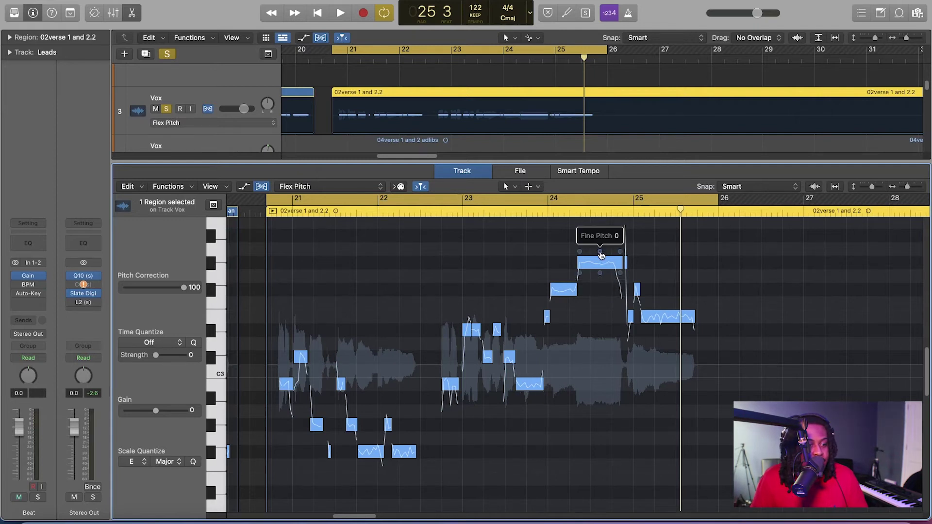
mouse_move(539, 374)
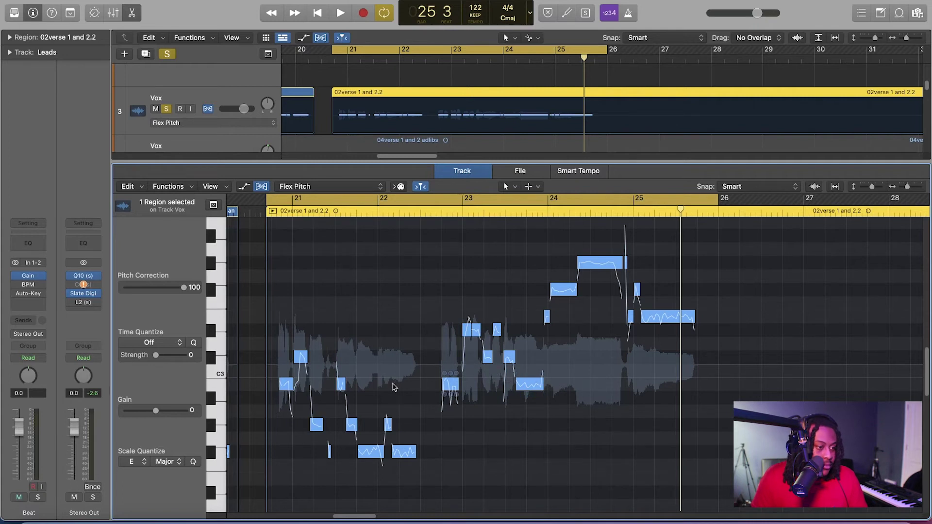
key("ctrl+m")
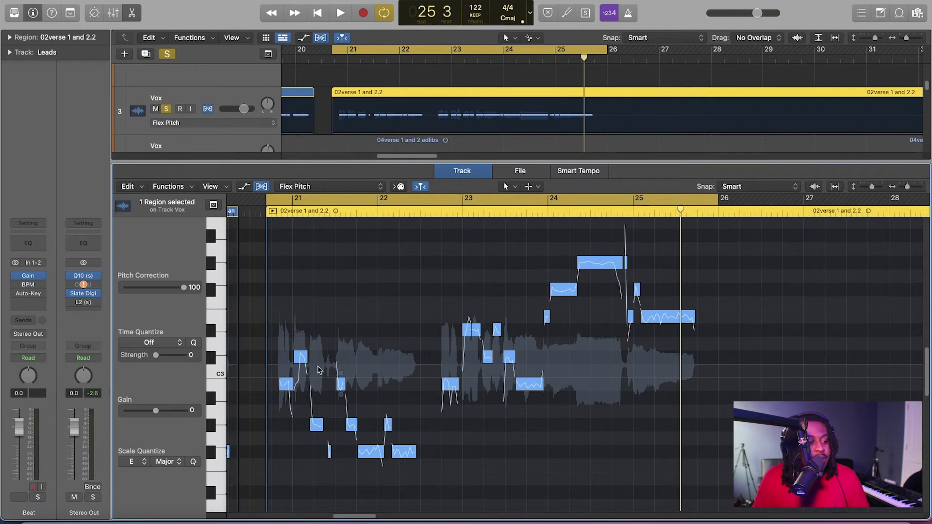
Toggle the Beat track's mute and play the verse with the full mix, solo cleared
key("ctrl+m")
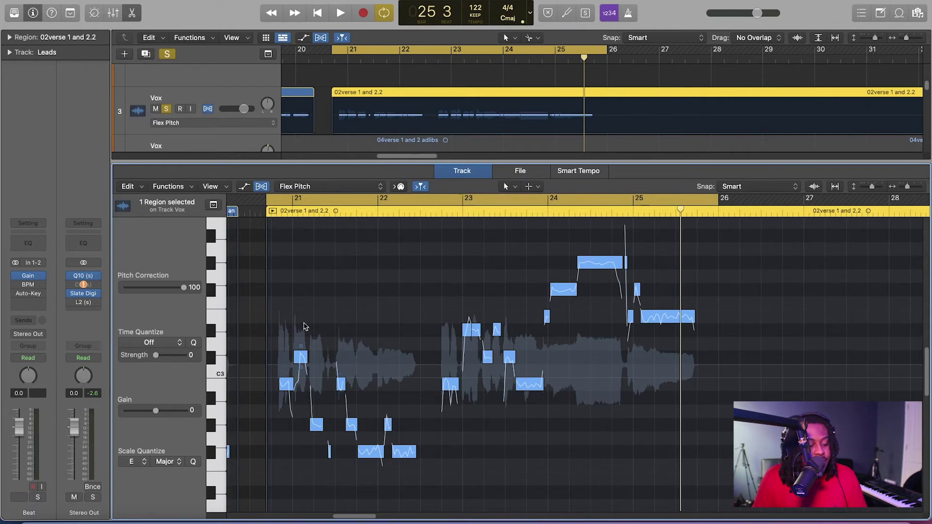
key("space")
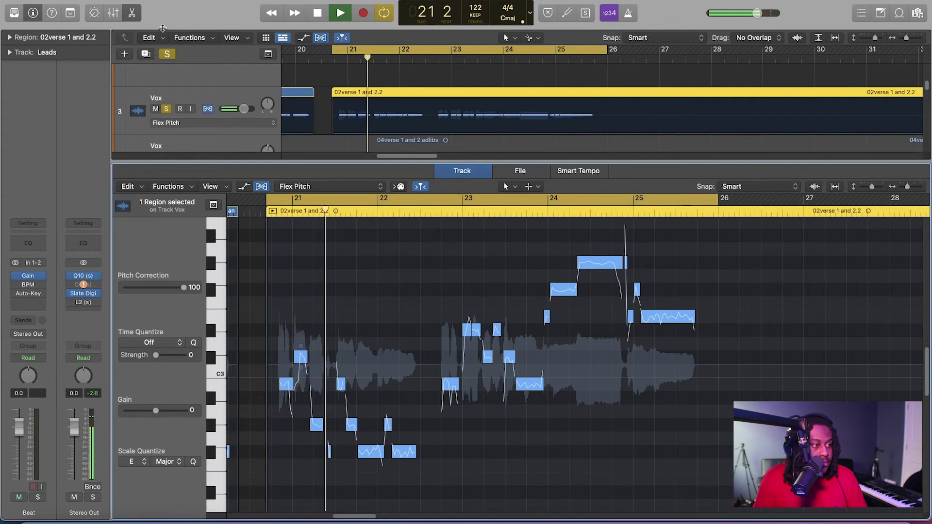
left_click(166, 53)
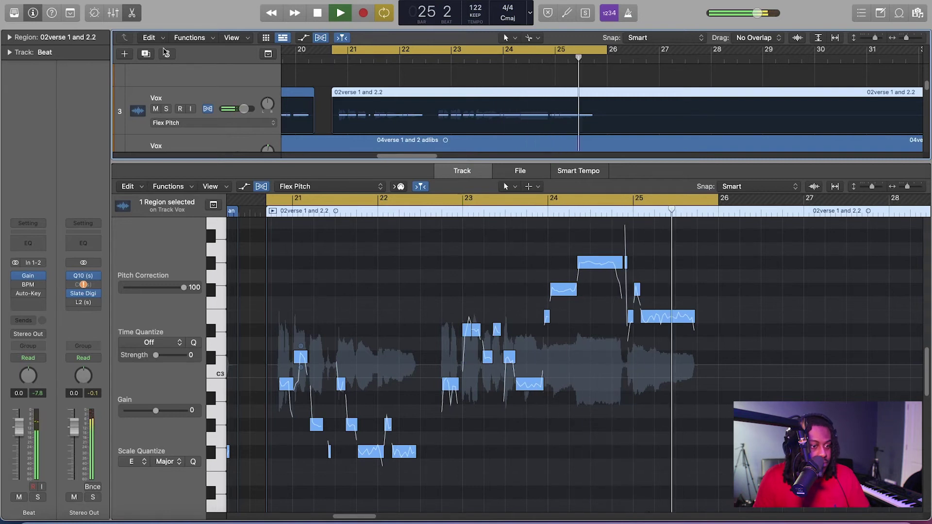
key("space")
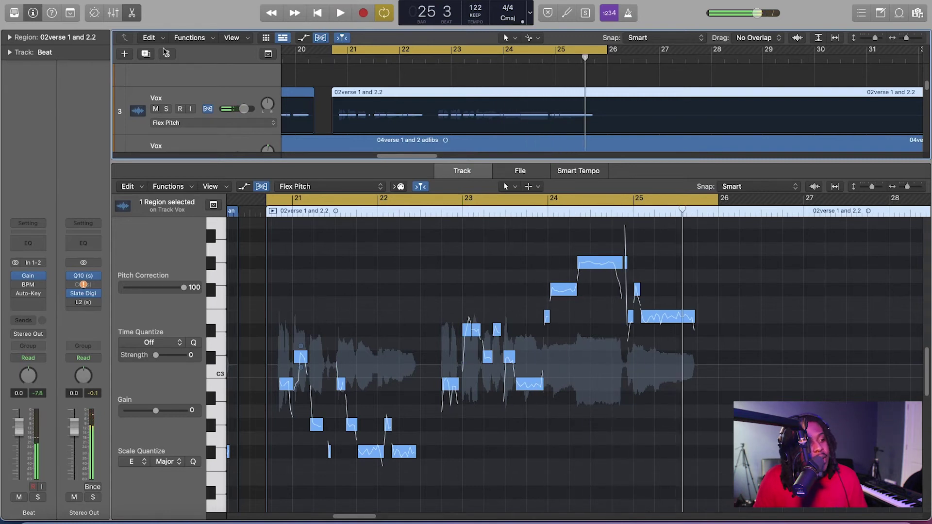
Solo the Vox track and play the corrected vocal from the loop start
left_click(166, 109)
key("space")
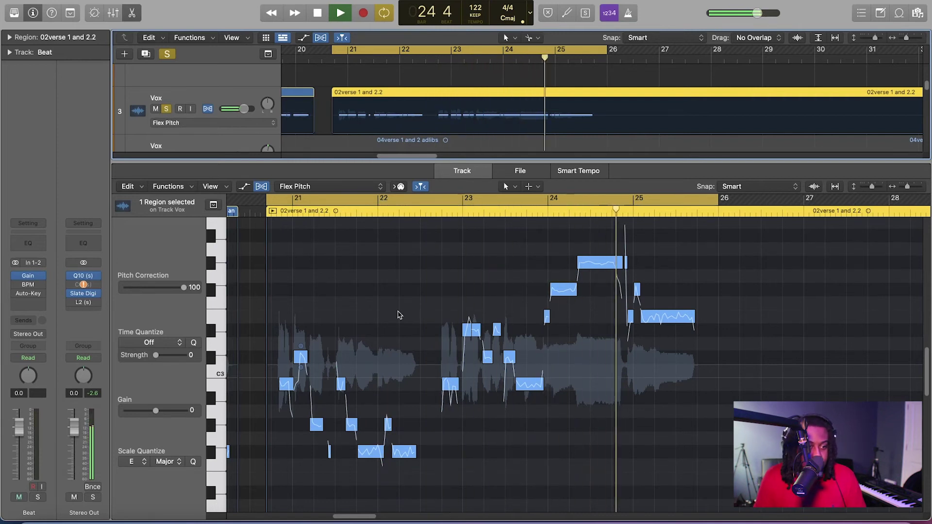
key("space")
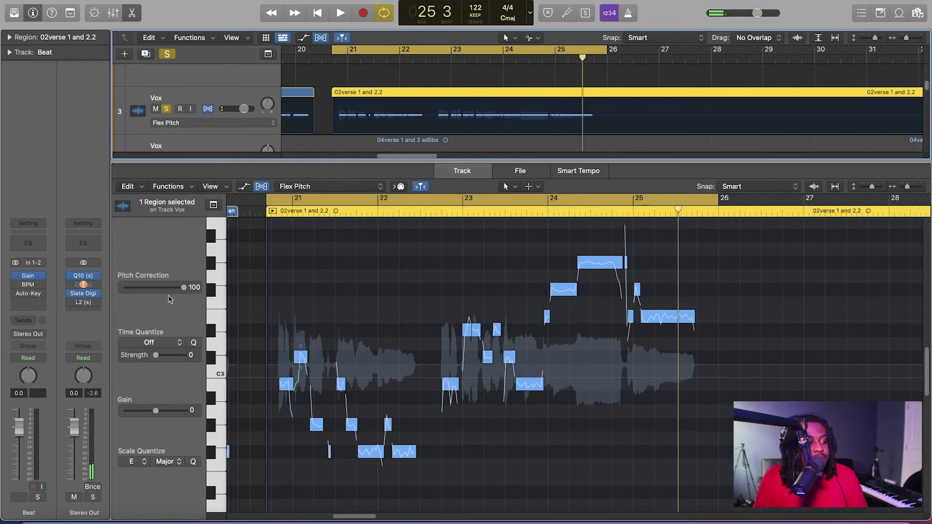
Drop Pitch Correction from 100 to 0, nudge one note's pitch, and play the uncorrected verse
left_click(184, 288)
left_click_drag(183, 290, 88, 285)
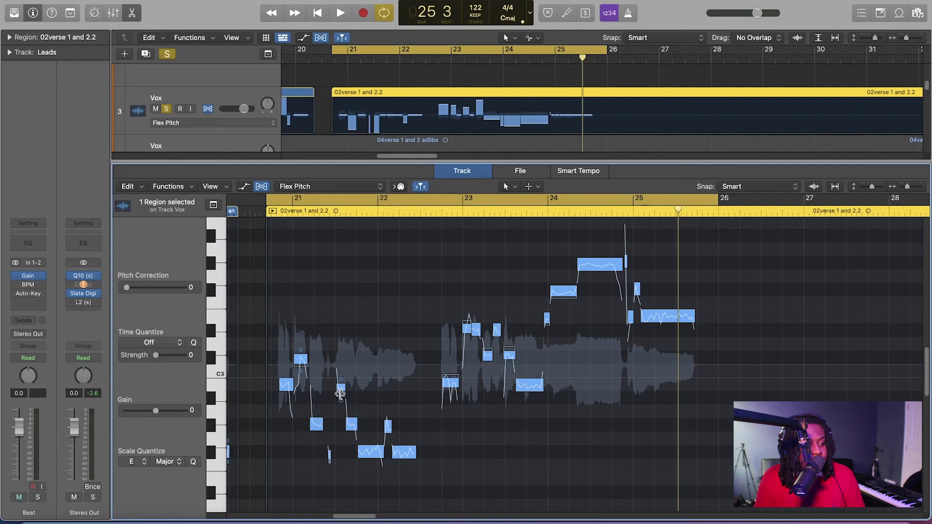
left_click_drag(339, 392, 340, 394)
left_click_drag(479, 324, 478, 326)
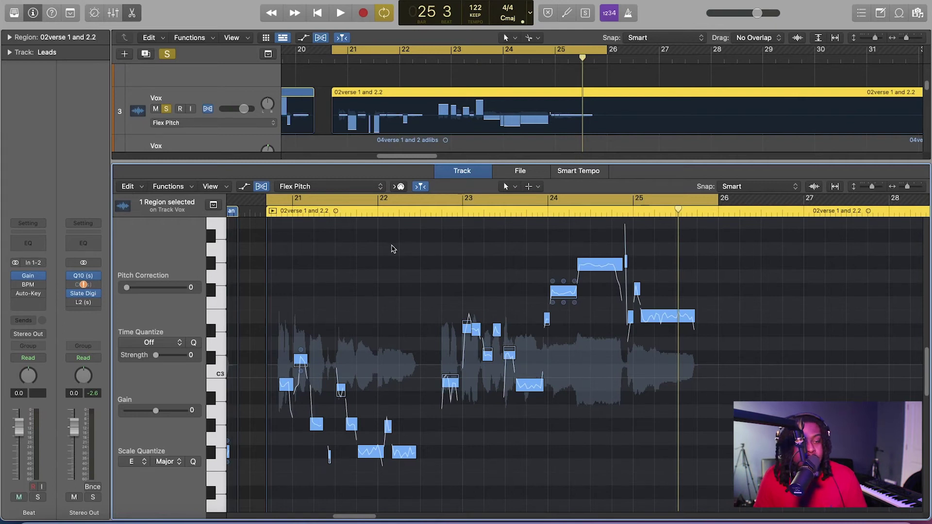
key("space")
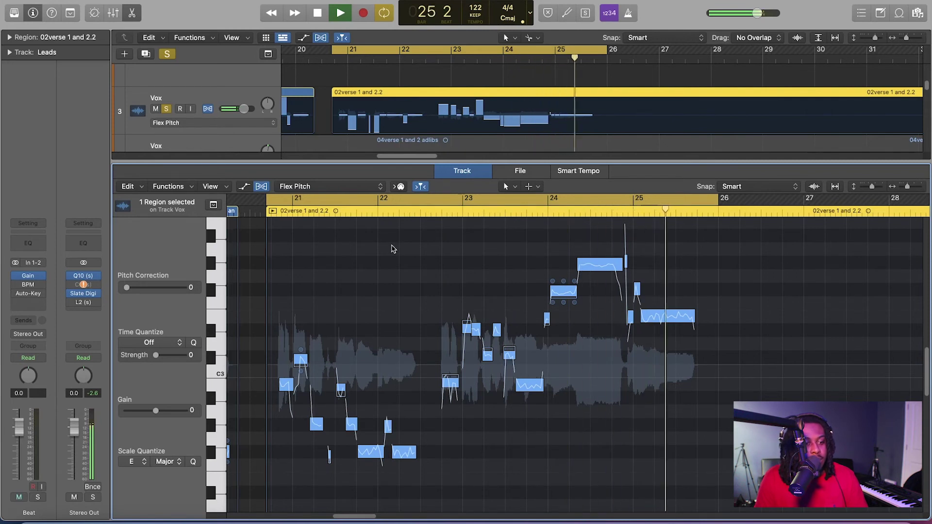
key("space")
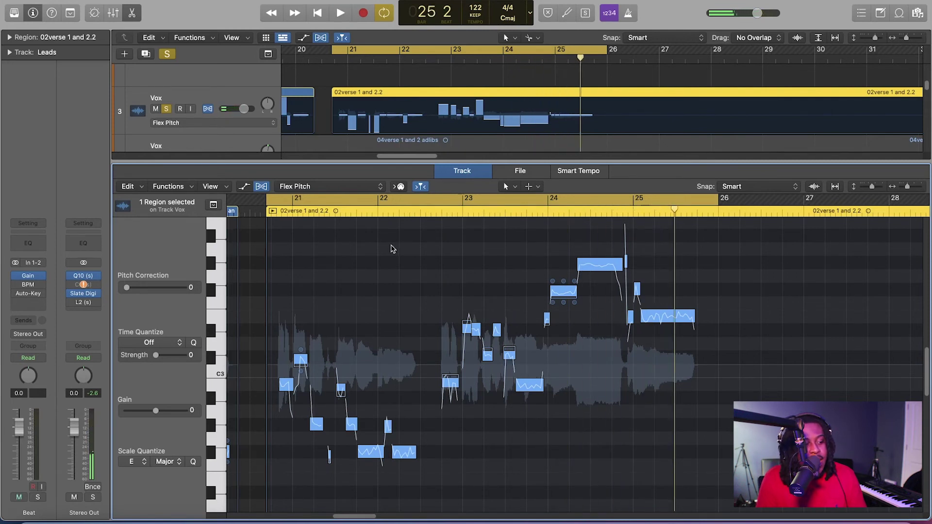
Return Flex Pitch correction to 100 and play back the fully corrected verse through bar 25
left_click_drag(127, 291, 242, 299)
key("space")
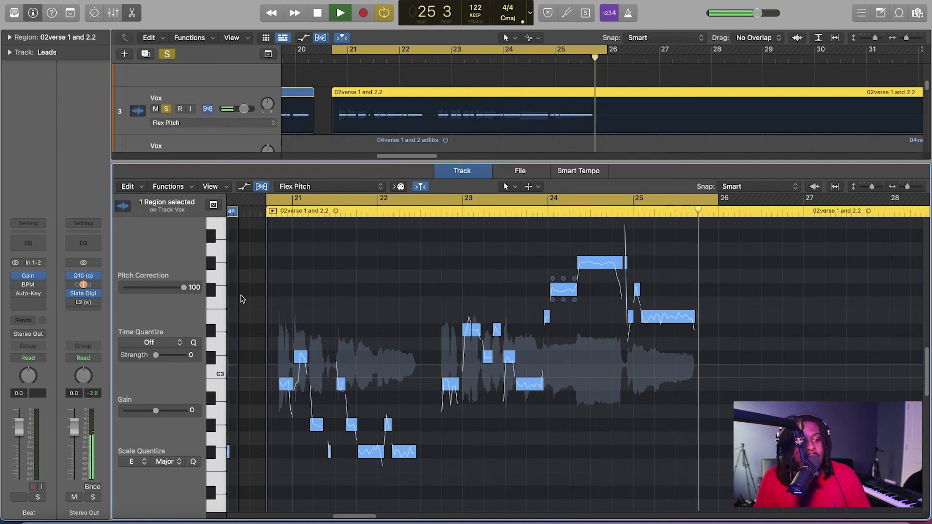
key("space")
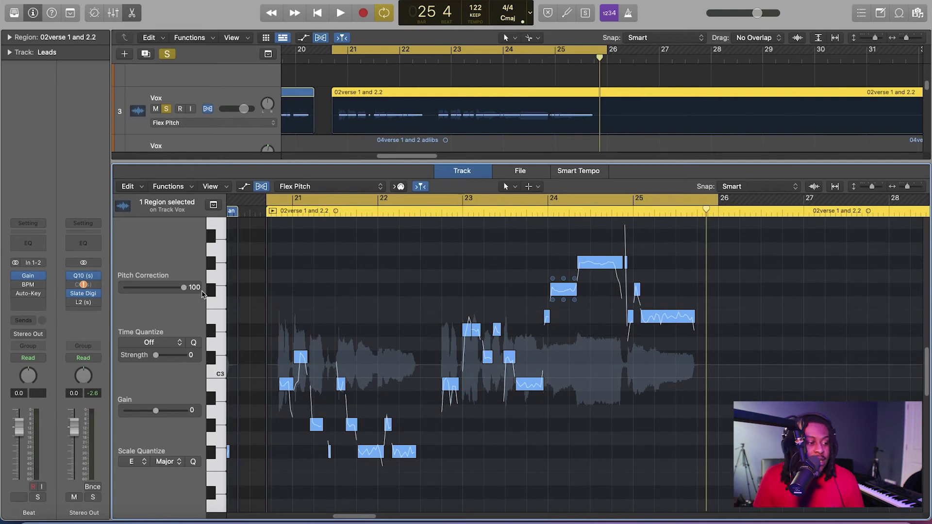
Drop Flex Pitch correction to 0 and open the Vox track's Antares Auto-Tune Realtime insert
left_click_drag(189, 289, 97, 301)
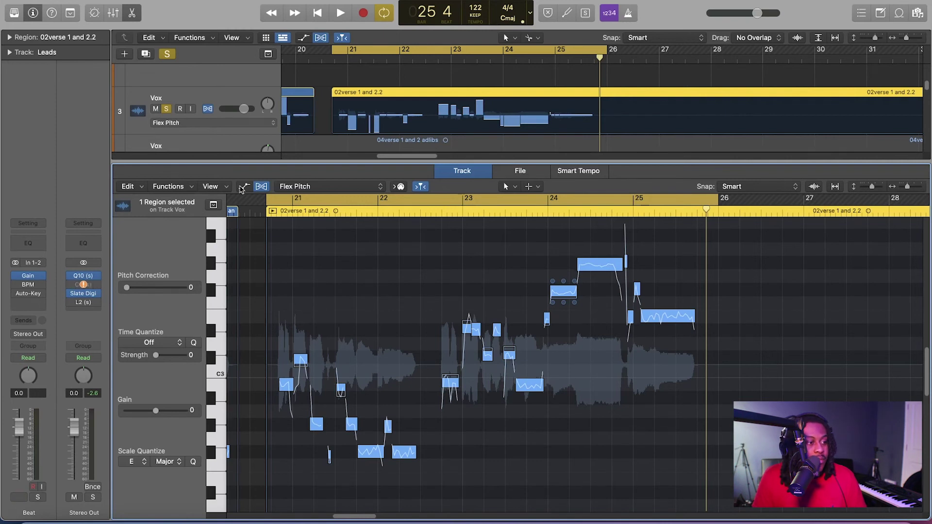
left_click(128, 112)
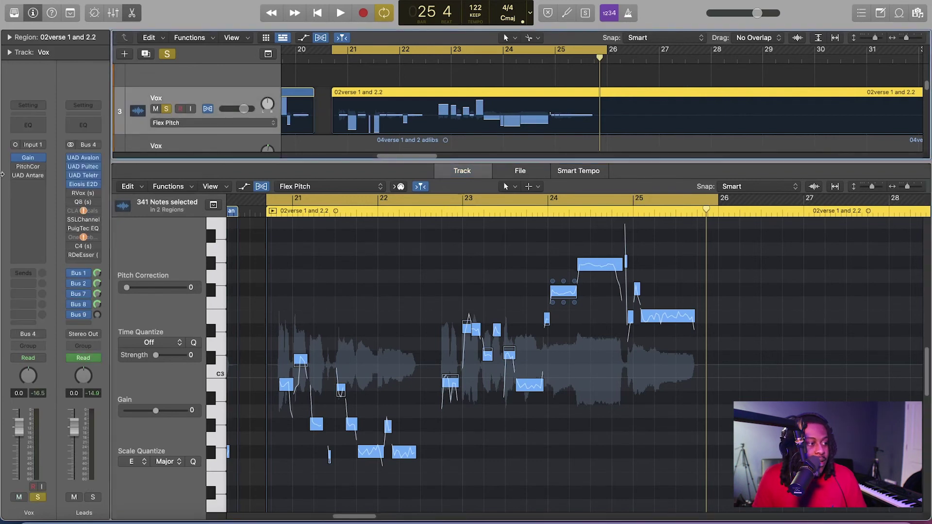
mouse_move(15, 179)
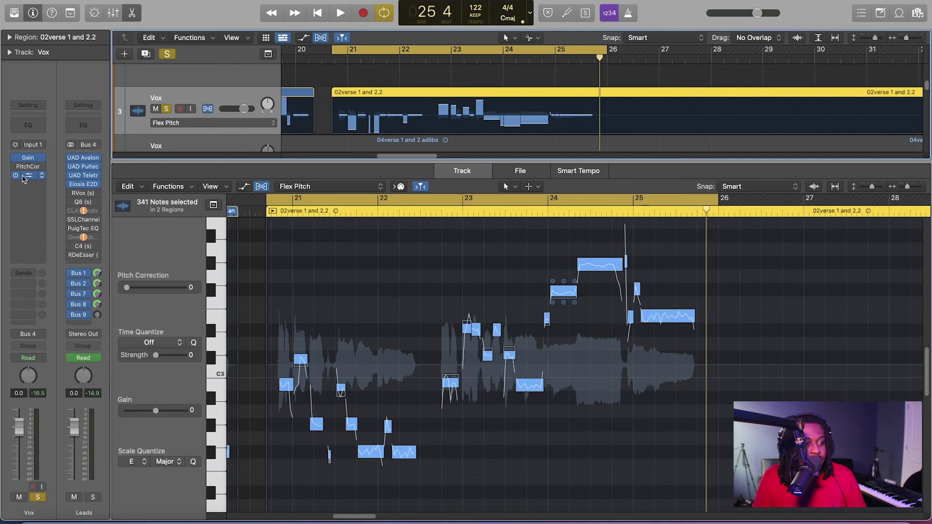
left_click(24, 178)
Audition the vocal with Auto-Tune Retune Speed at 0, then raise Retune Speed to 12
left_click_drag(324, 281, 325, 296)
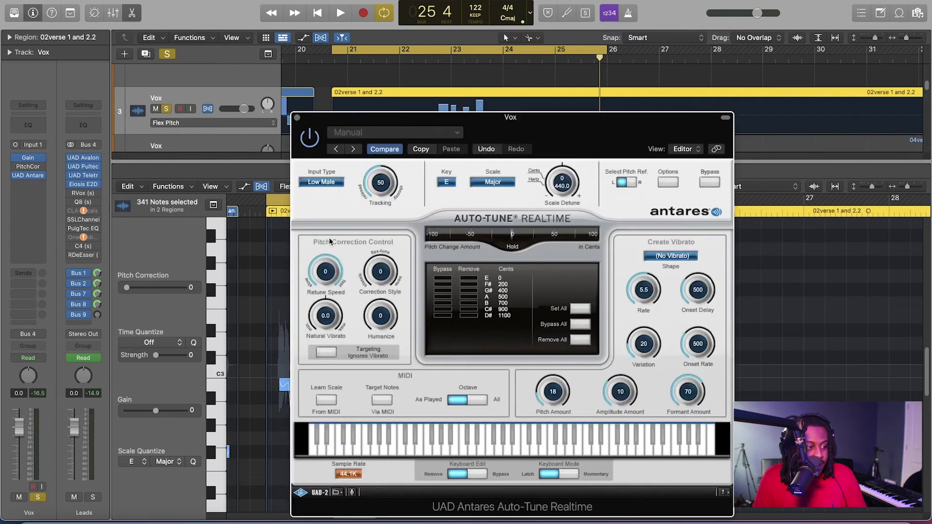
key("space")
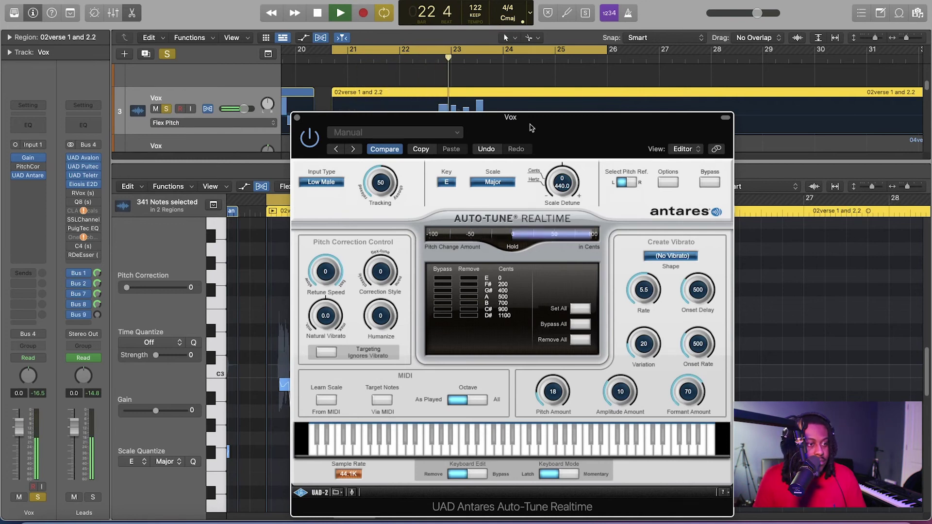
left_click_drag(480, 111, 284, 47)
left_click_drag(334, 63, 369, 76)
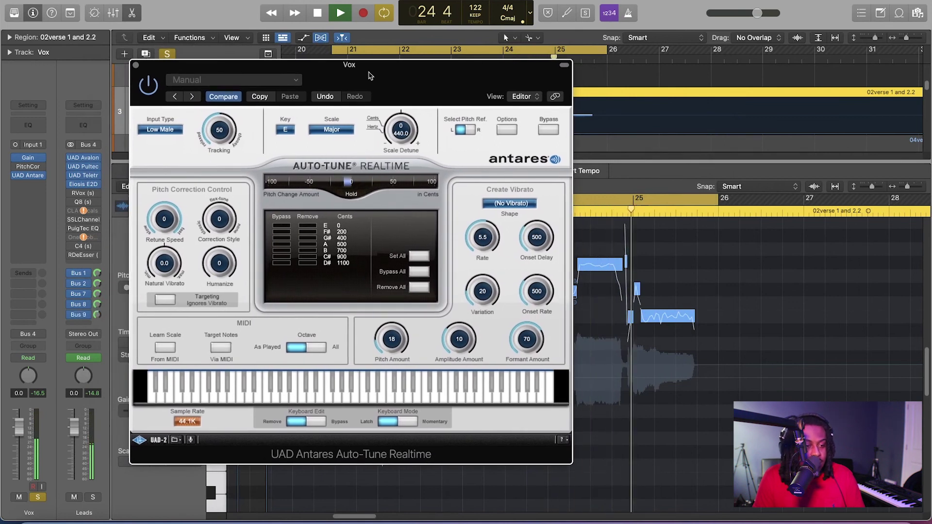
left_click_drag(369, 75, 368, 74)
key("space")
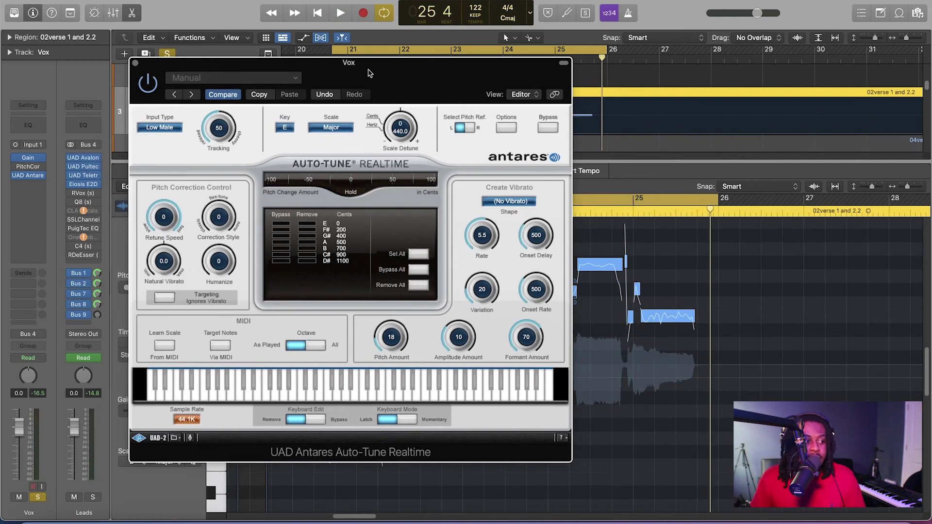
left_click_drag(171, 215, 163, 236)
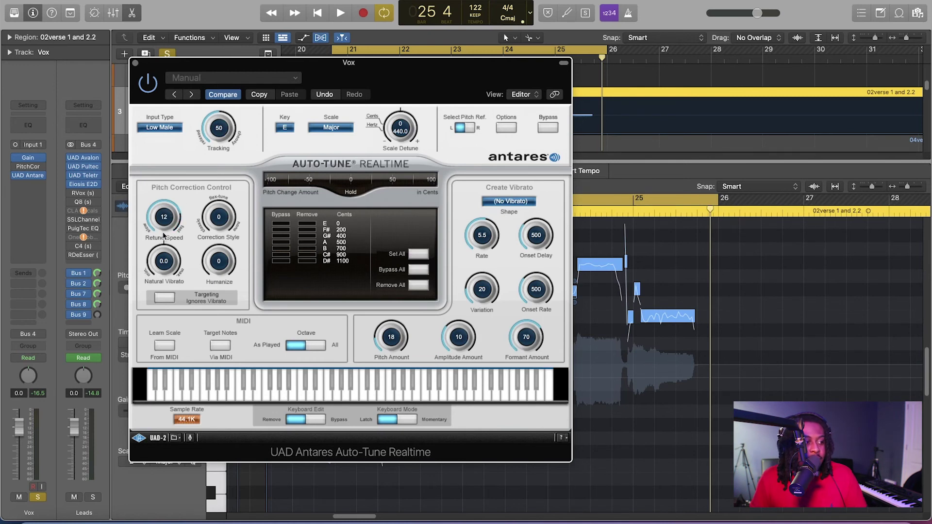
Play back the vocal with Retune Speed 12, then close the Auto-Tune window
key("space")
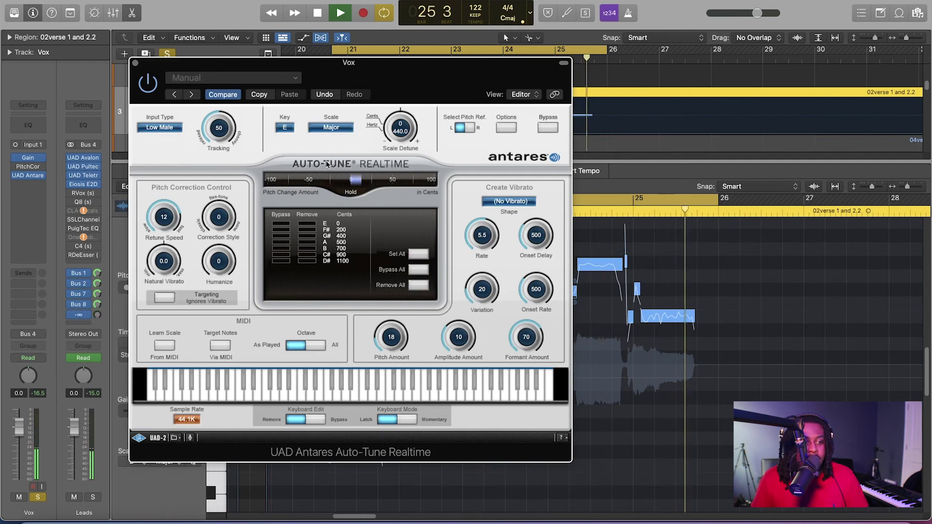
key("space")
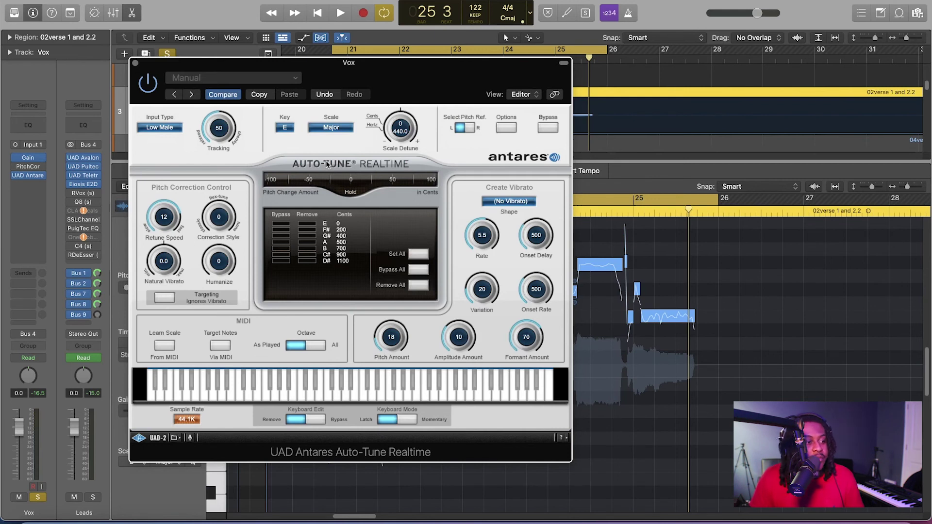
left_click(135, 64)
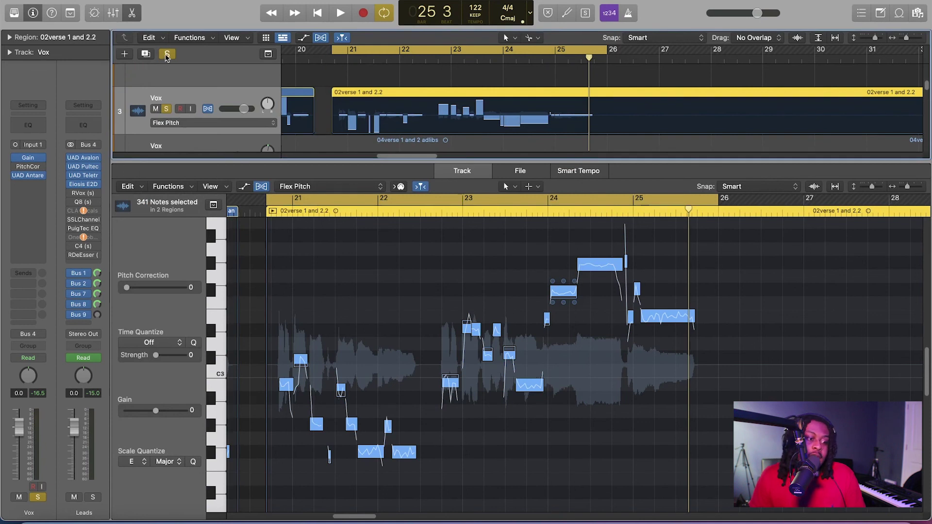